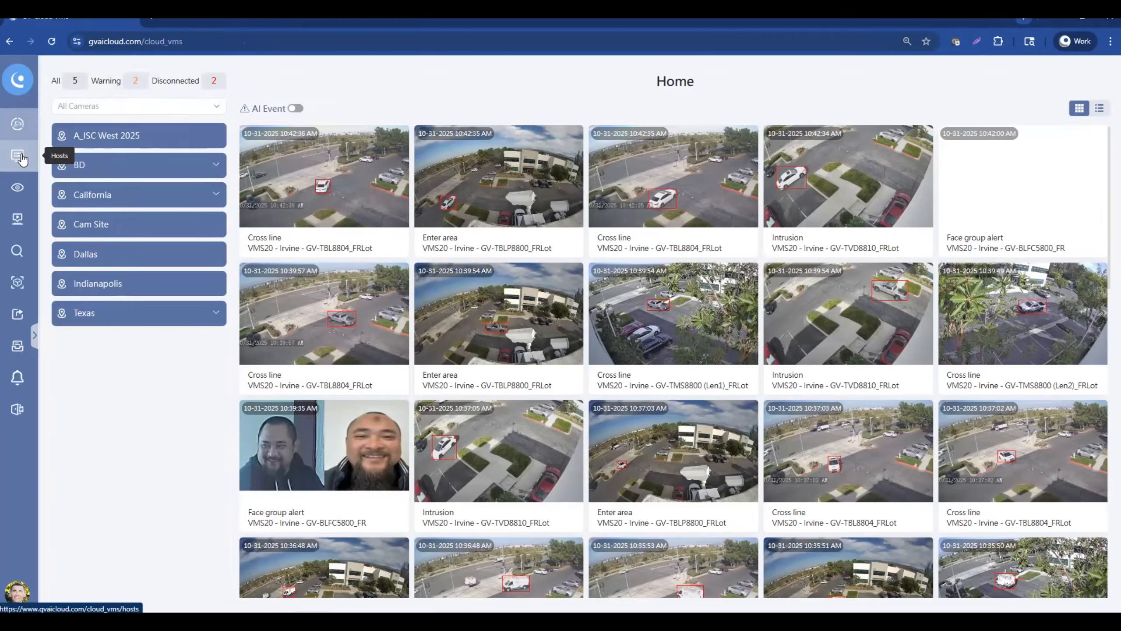
Examine the Add Host form's fields with Dallas chosen as the region, and close it without adding a host.
click(26, 164)
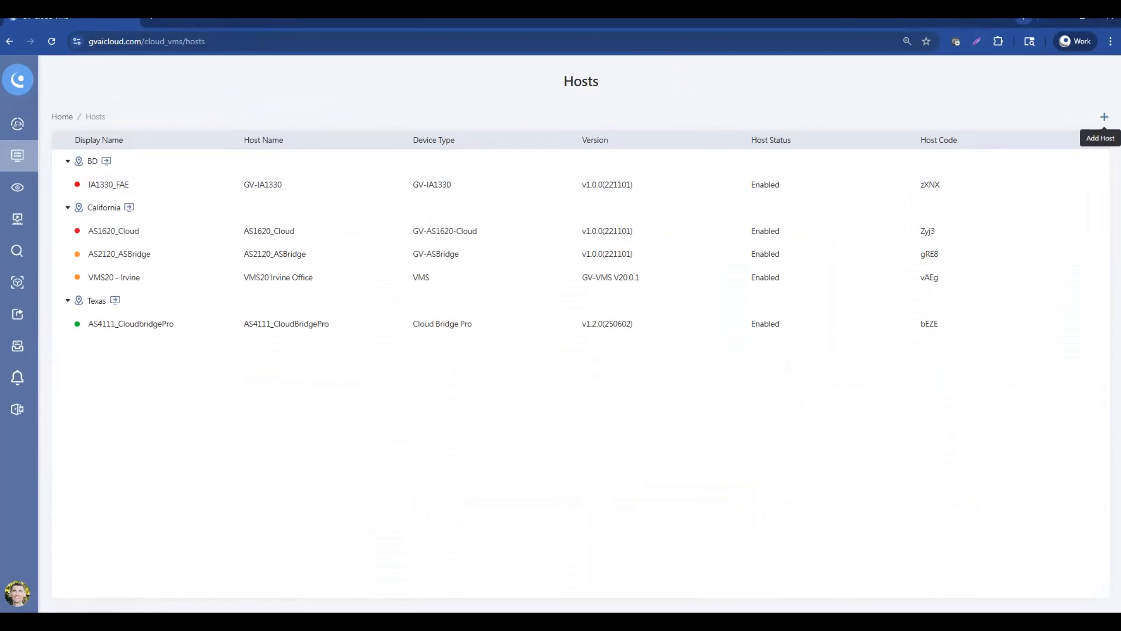
click(1104, 117)
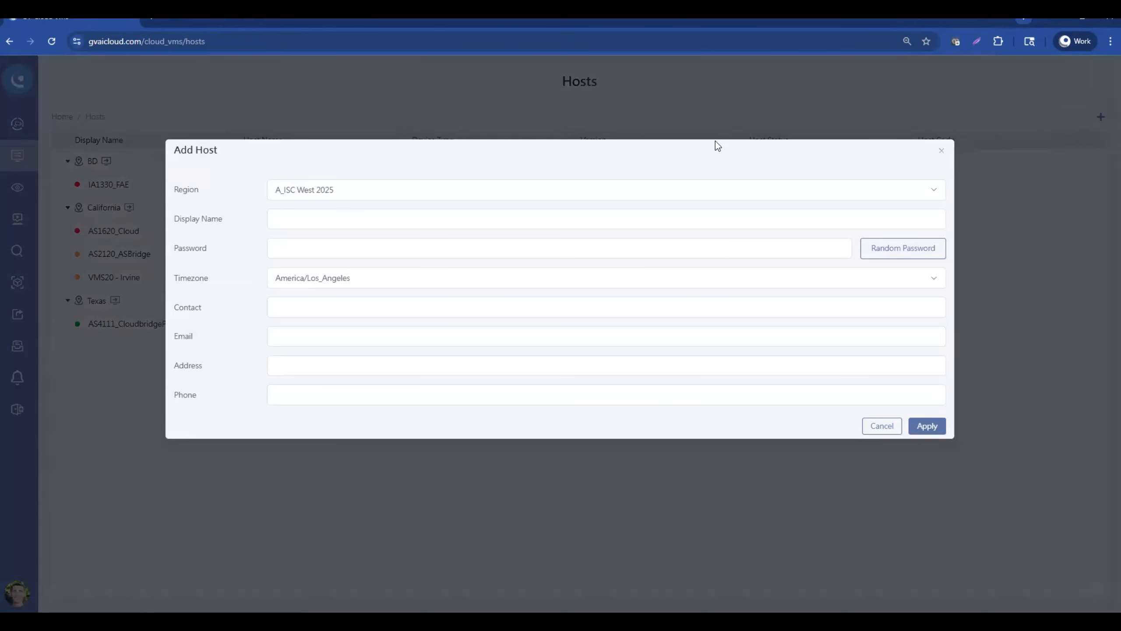
click(355, 191)
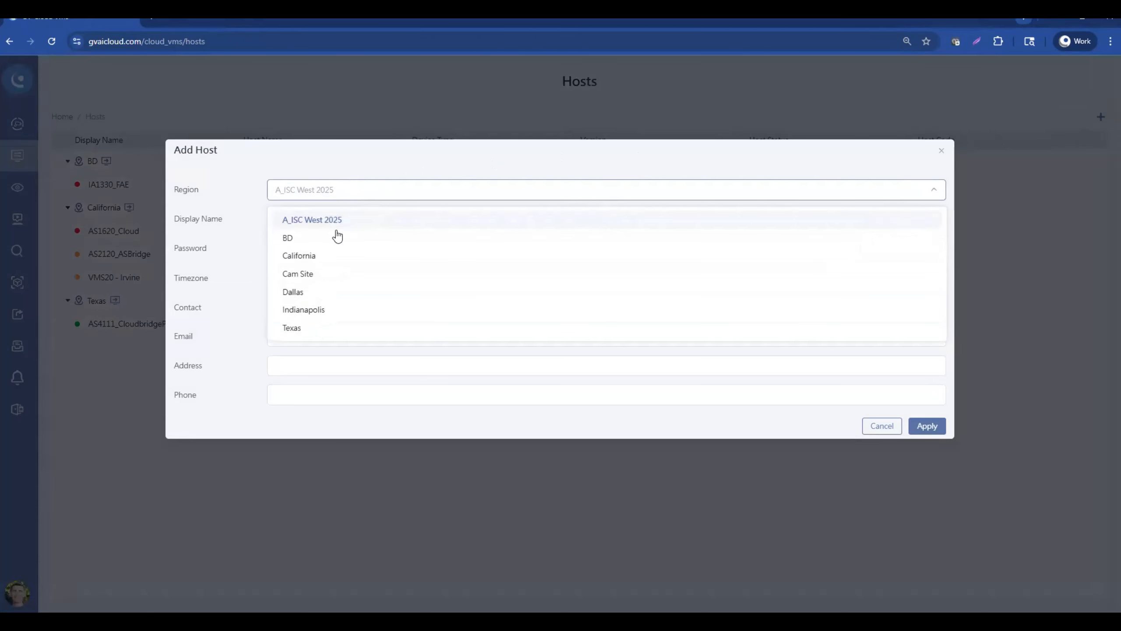
click(320, 294)
click(292, 219)
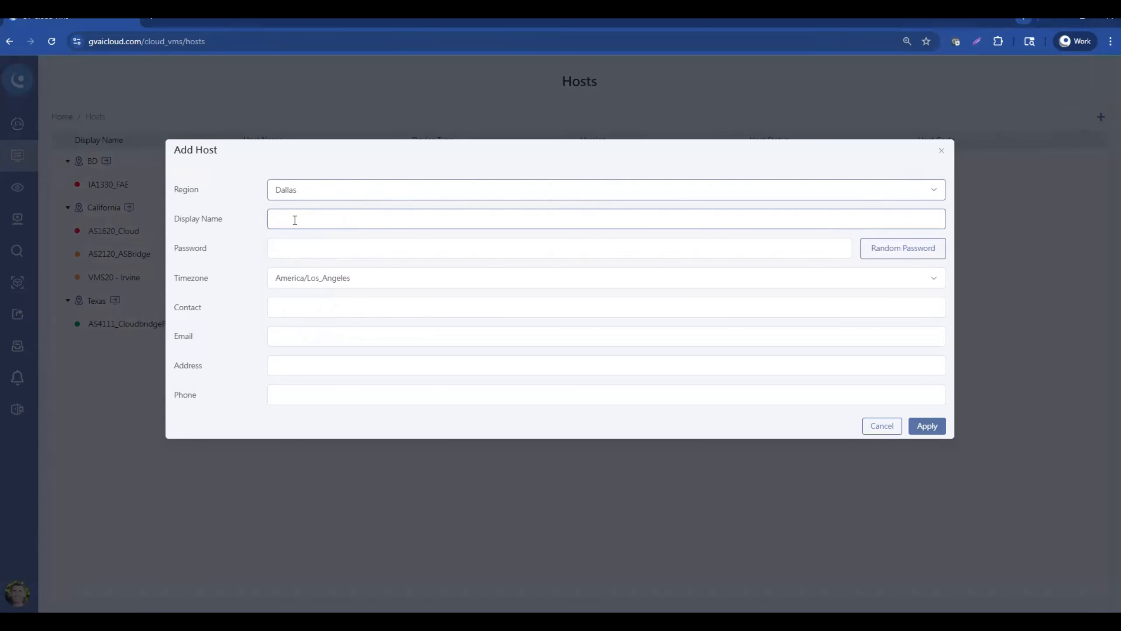
click(289, 250)
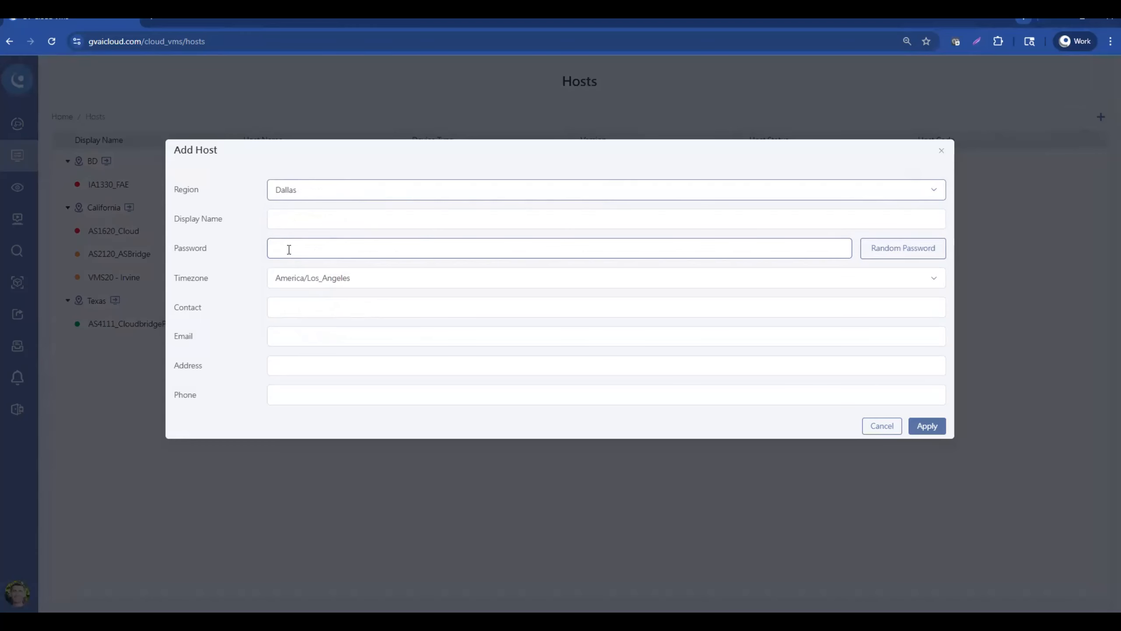
click(851, 332)
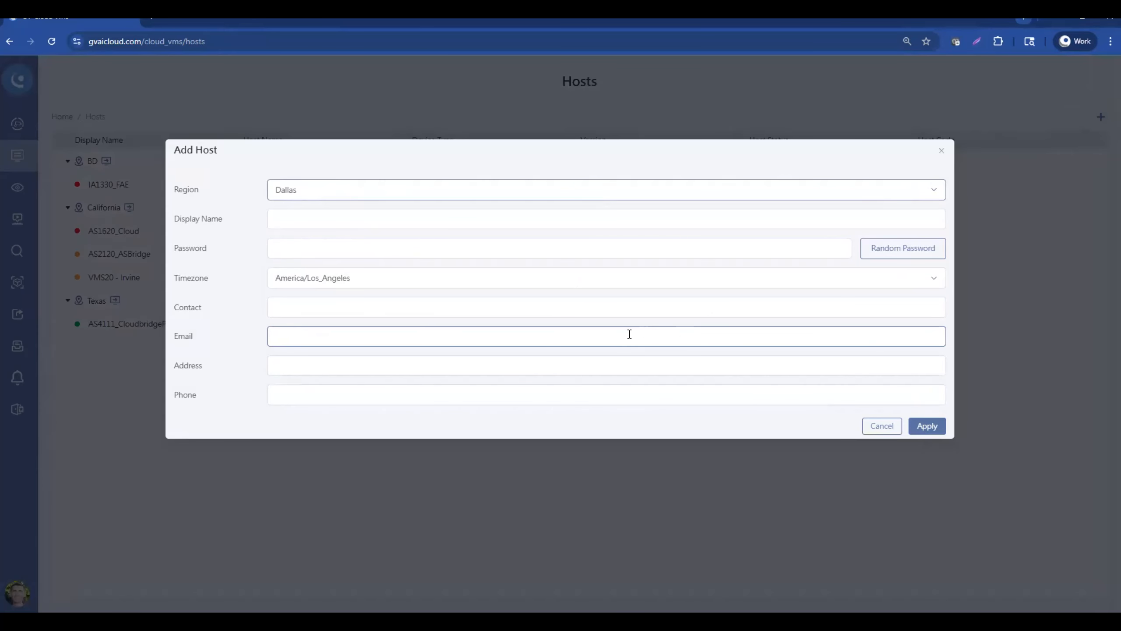
click(941, 151)
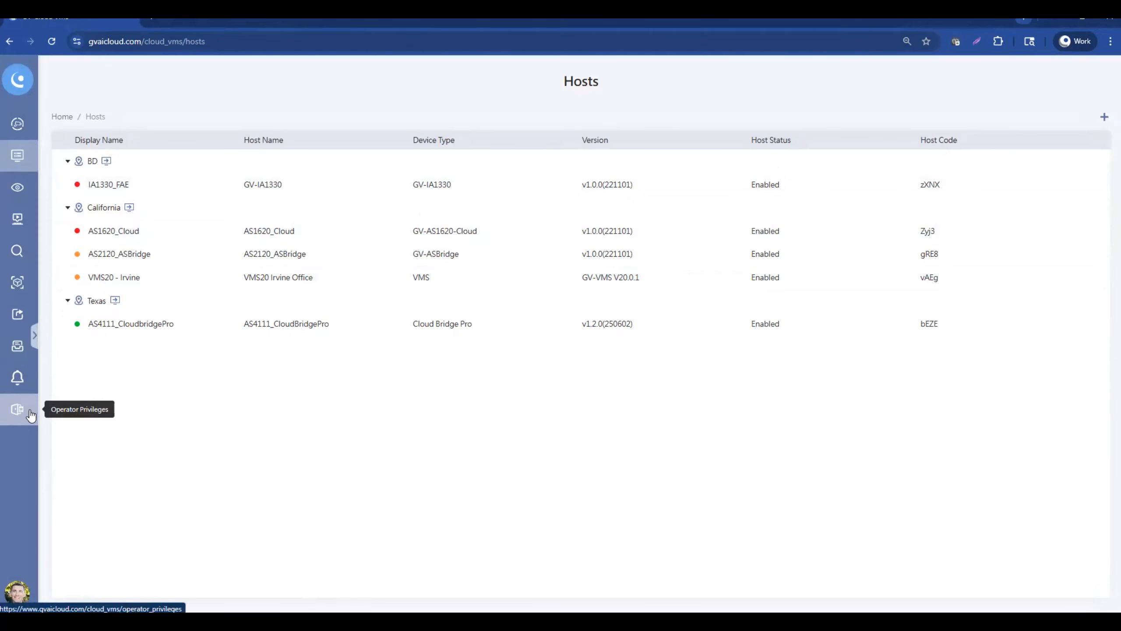
Start adding an operator from Operator Privileges, examine the Create User name, email and mobile fields, and cancel without sending.
click(16, 415)
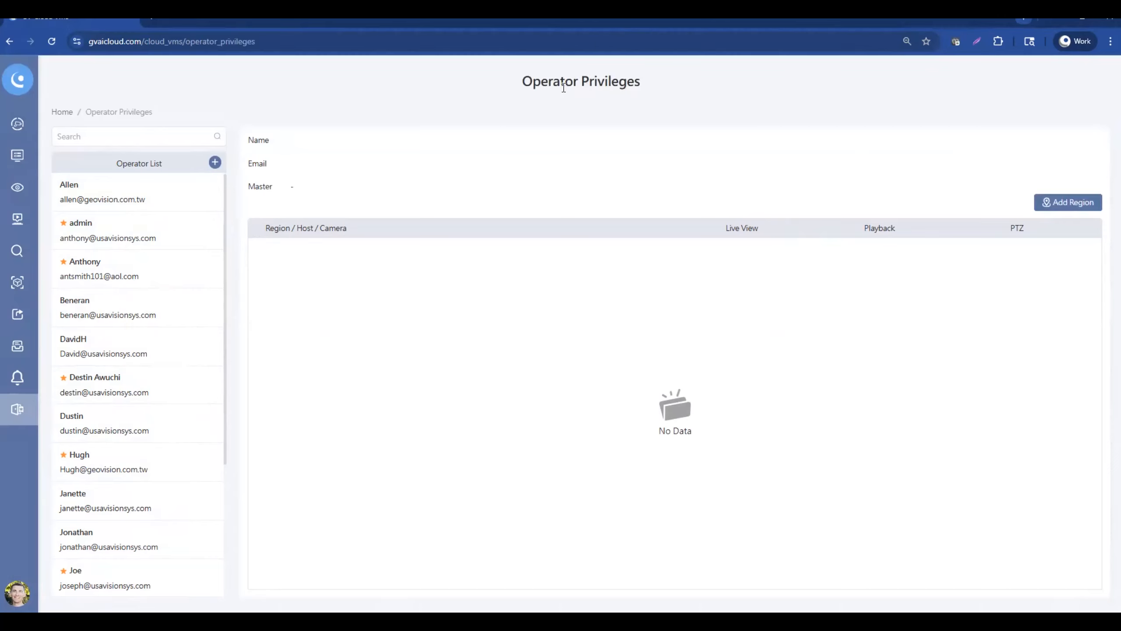
click(216, 163)
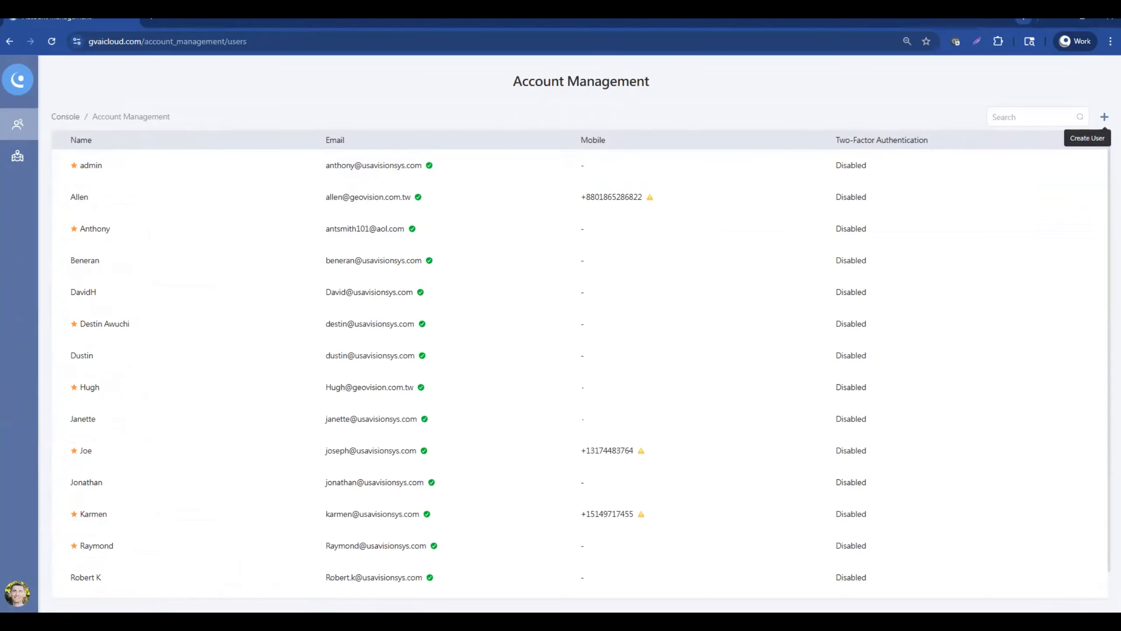
click(1105, 116)
click(415, 189)
click(410, 220)
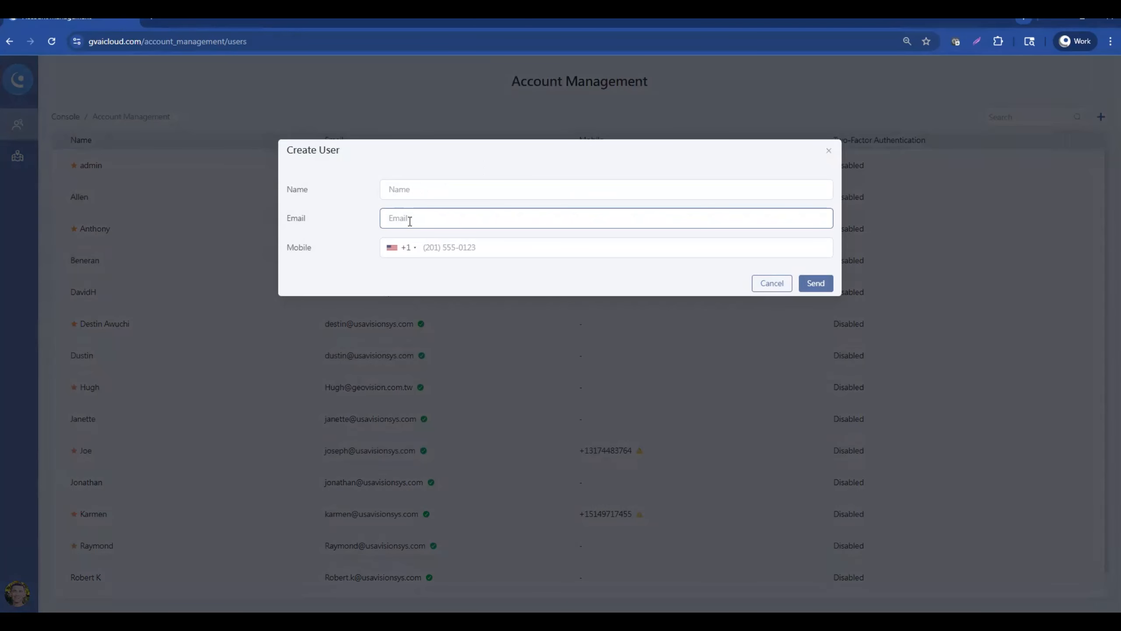
click(441, 246)
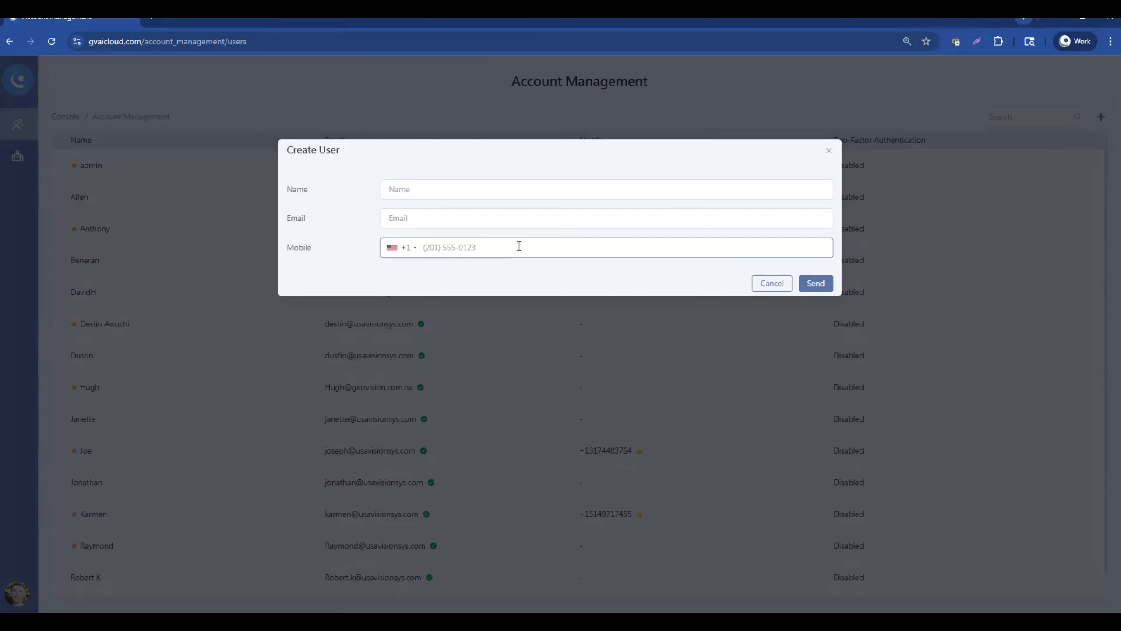
click(766, 284)
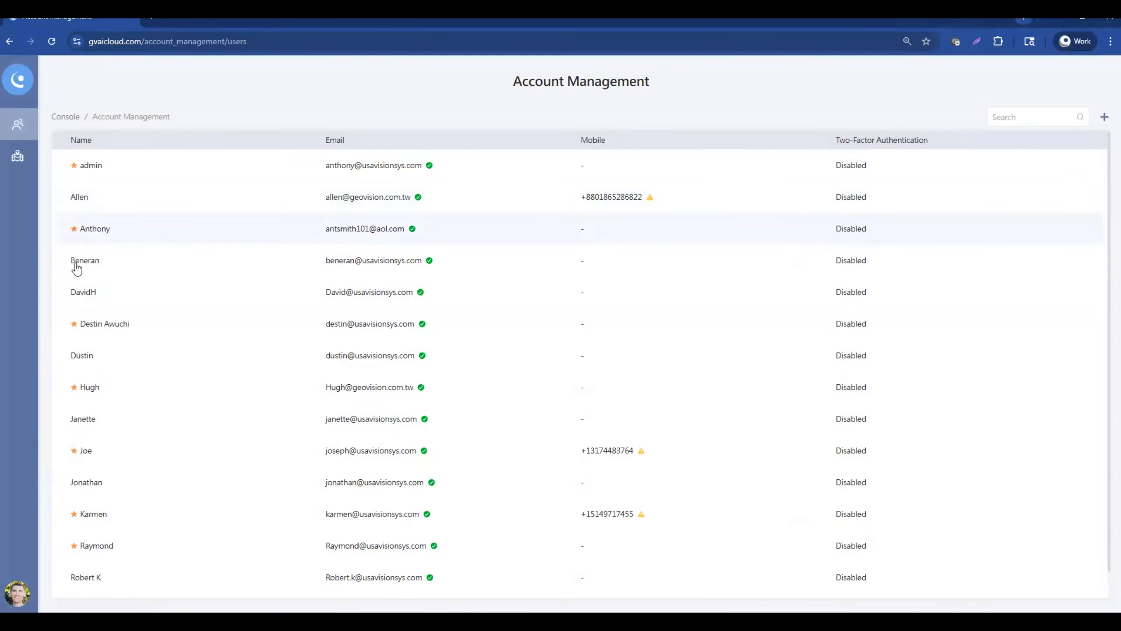
Open the signed-in account's settings and examine the password change and two-factor authentication options on the Security page.
click(38, 592)
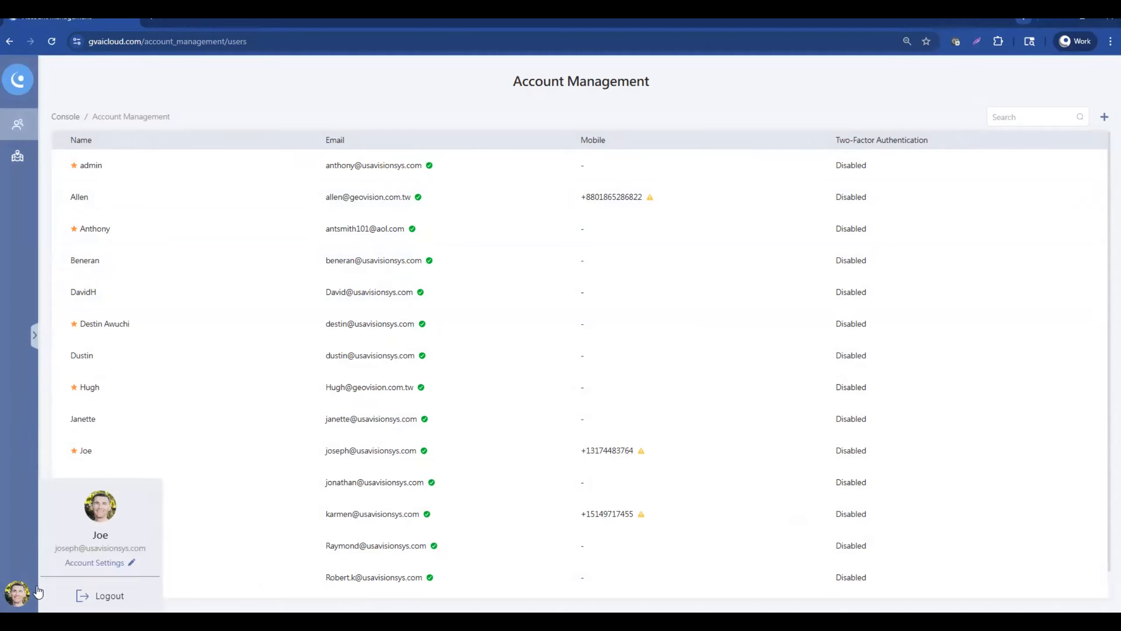
click(99, 567)
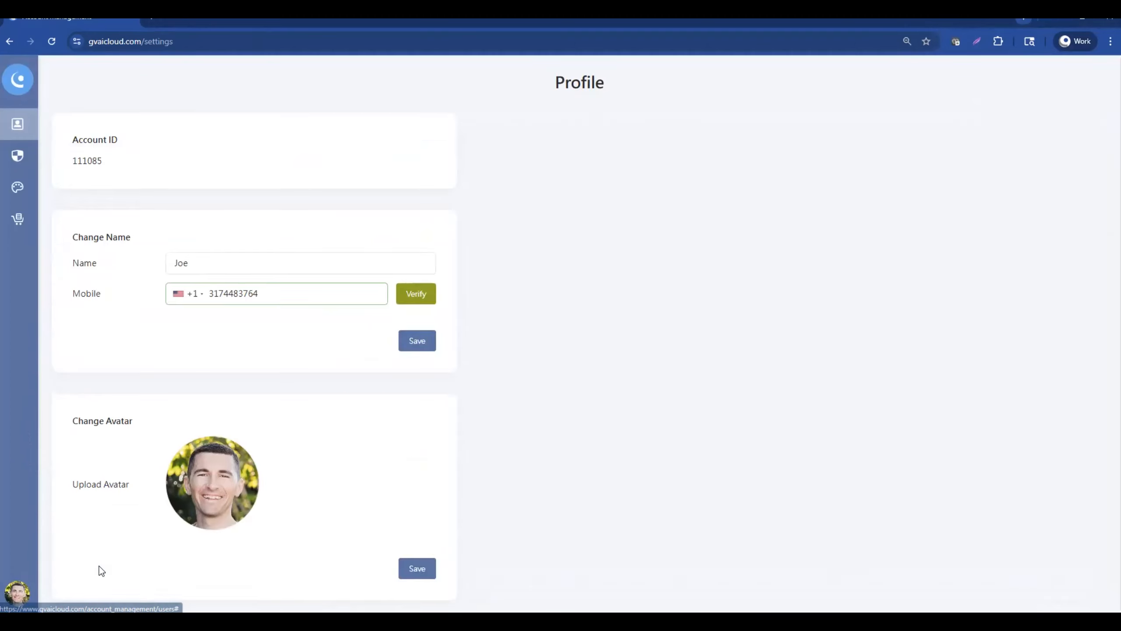
click(16, 159)
click(200, 165)
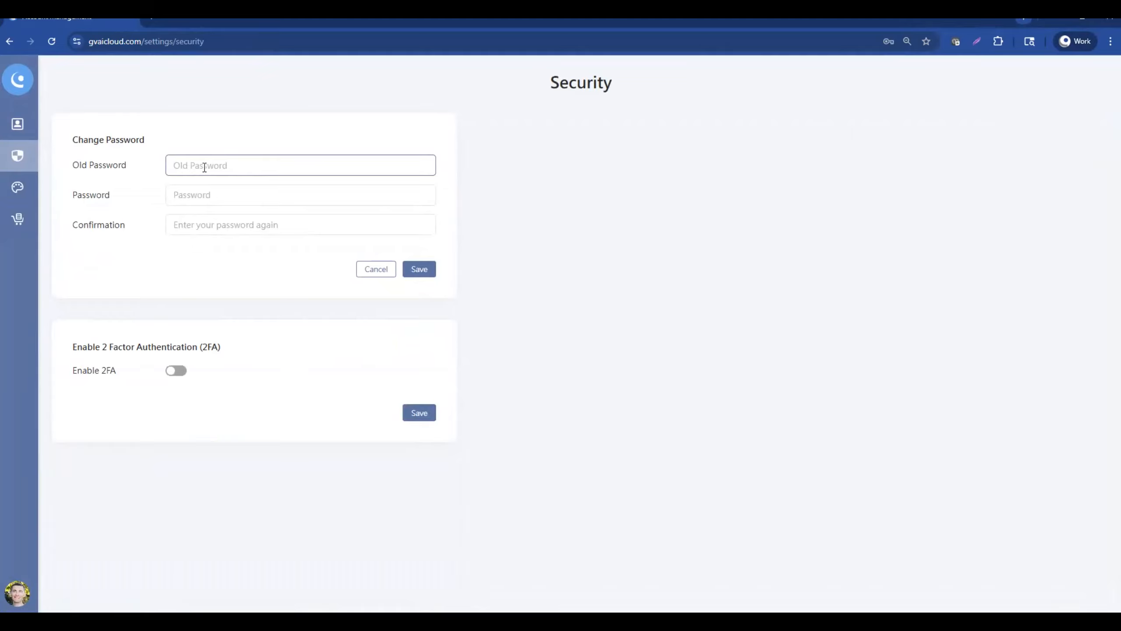
click(197, 197)
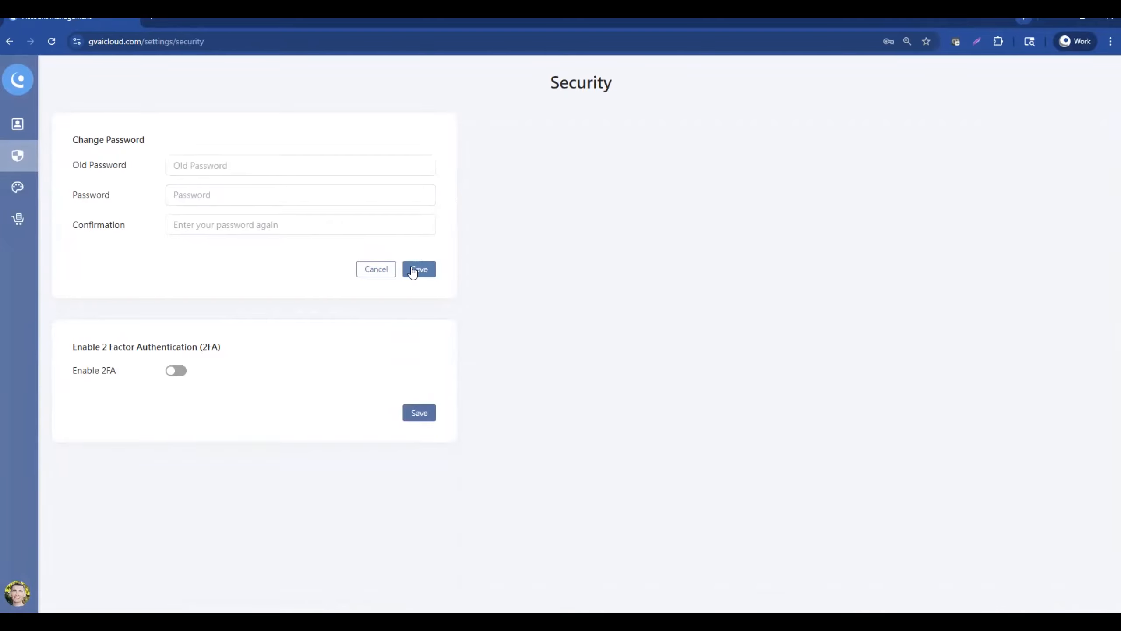
Return to Operator Privileges, open the fifth operator in the list, and expand California down to the AS2120_ASBridge channels.
click(17, 80)
click(82, 98)
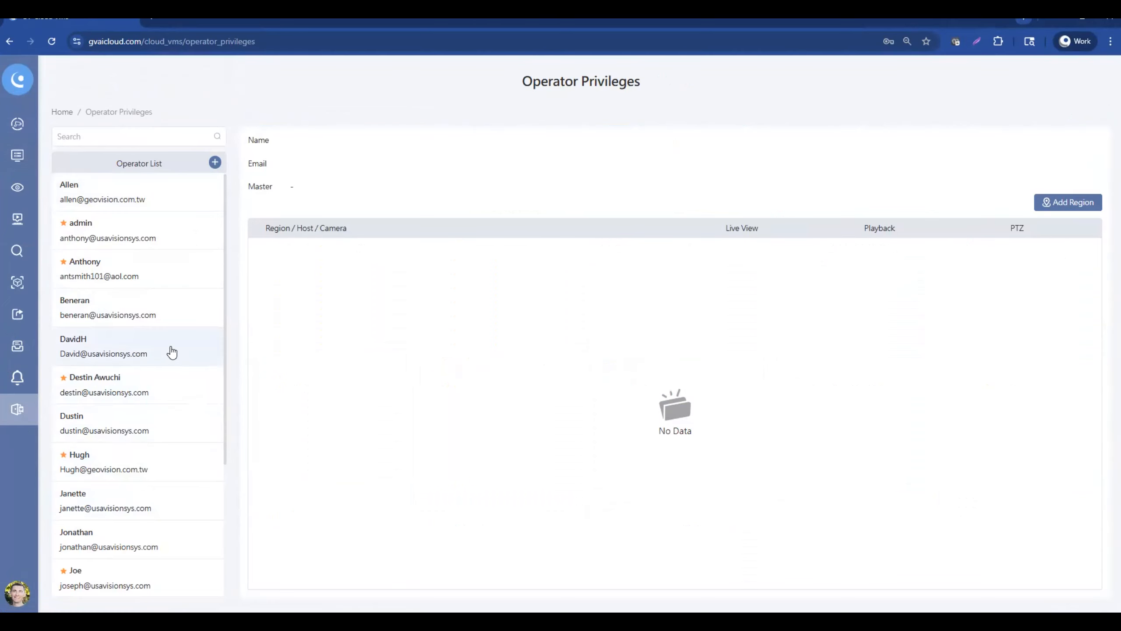
click(171, 352)
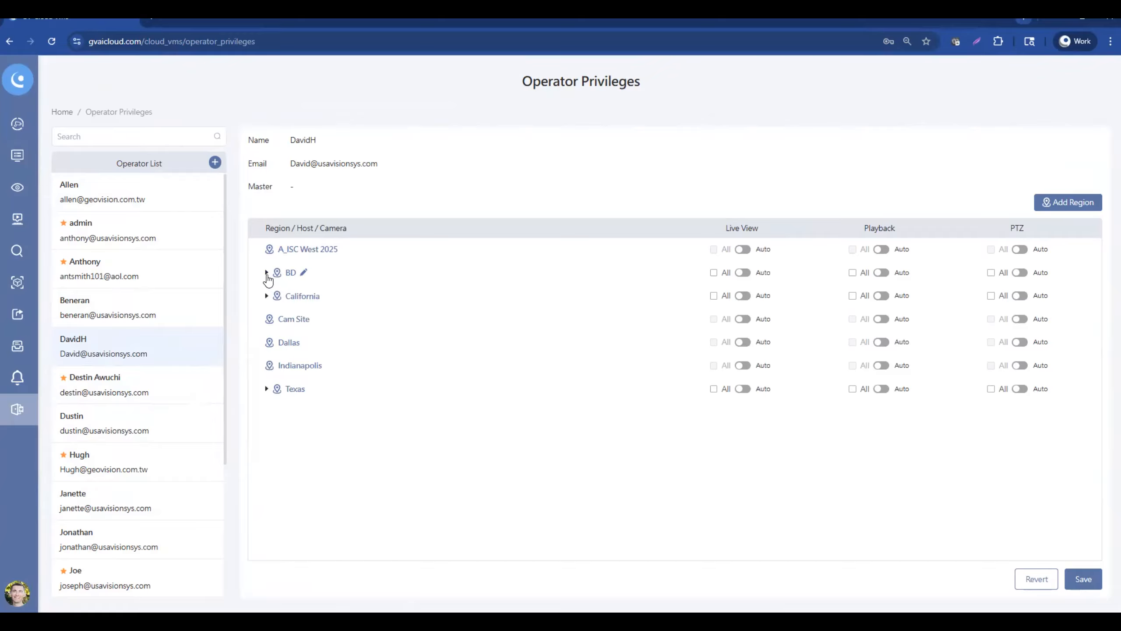
click(267, 296)
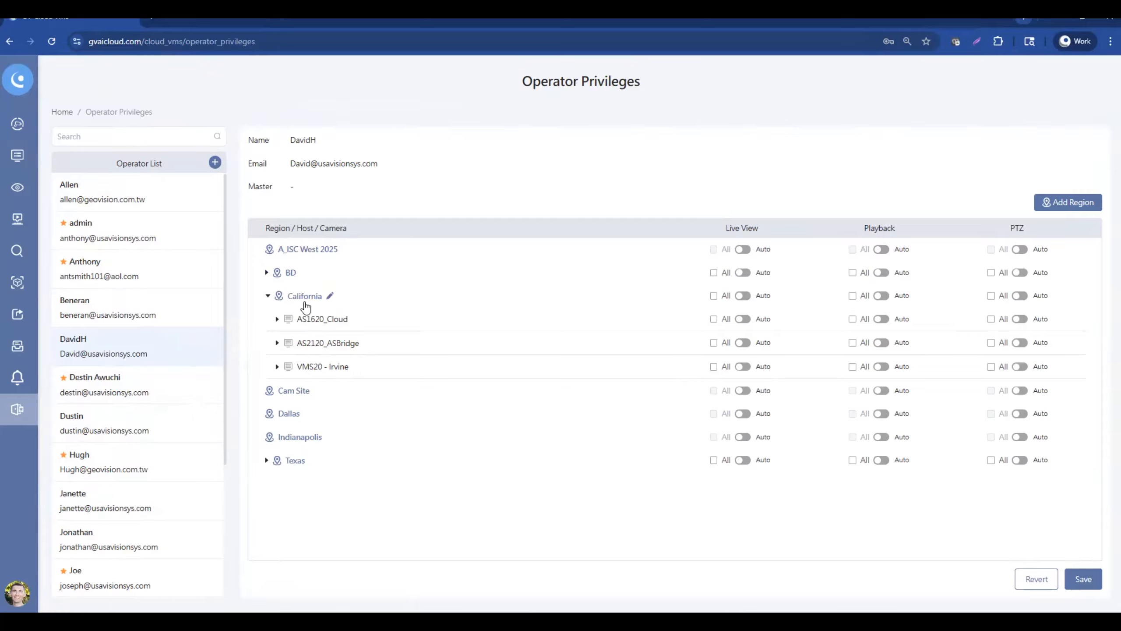
click(278, 343)
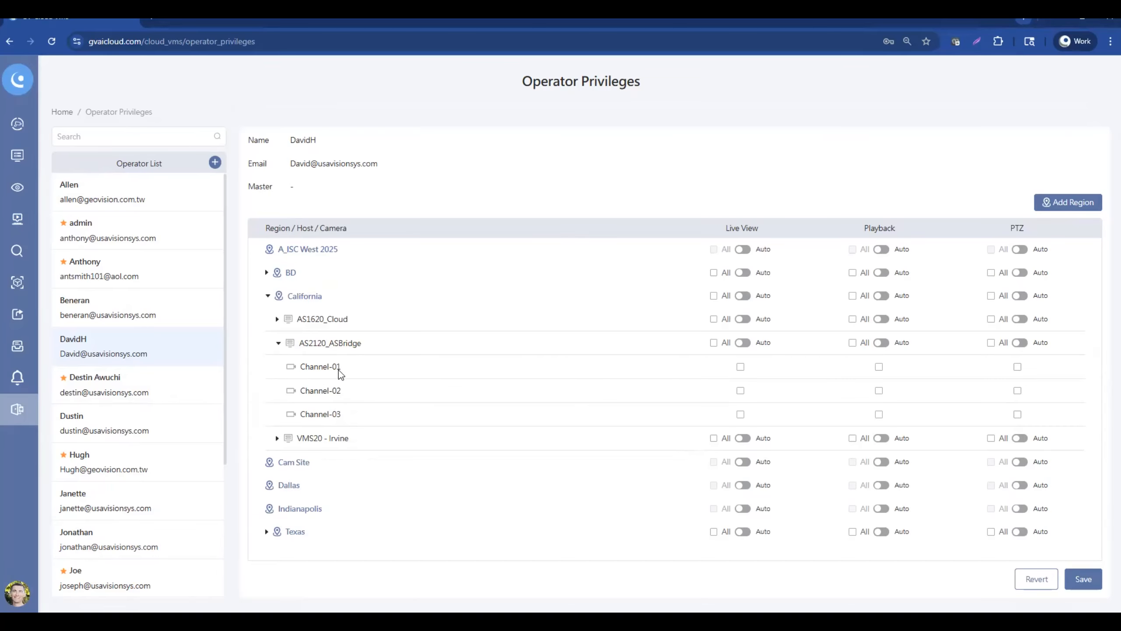
Try individual Live View and Playback permissions on Channel-01 and Channel-02 of AS2120_ASBridge.
click(740, 367)
click(740, 391)
click(879, 369)
click(880, 391)
click(739, 391)
click(878, 367)
click(879, 391)
Enable Auto for Live View and Playback on the AS2120_ASBridge and AS1620_Cloud hosts.
click(743, 344)
click(881, 343)
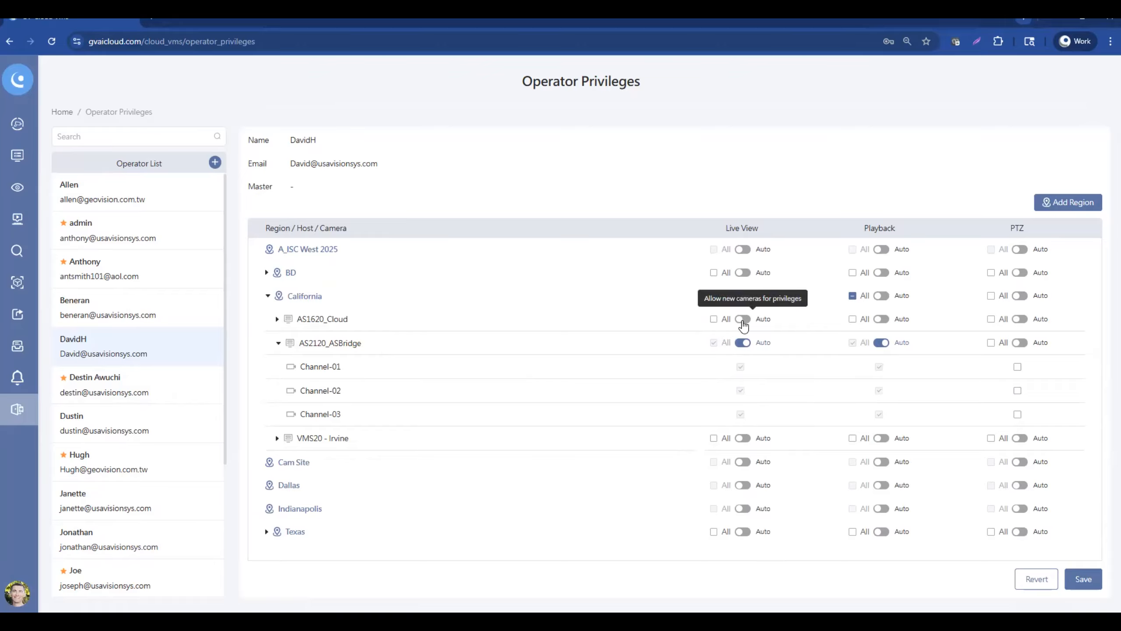
click(881, 319)
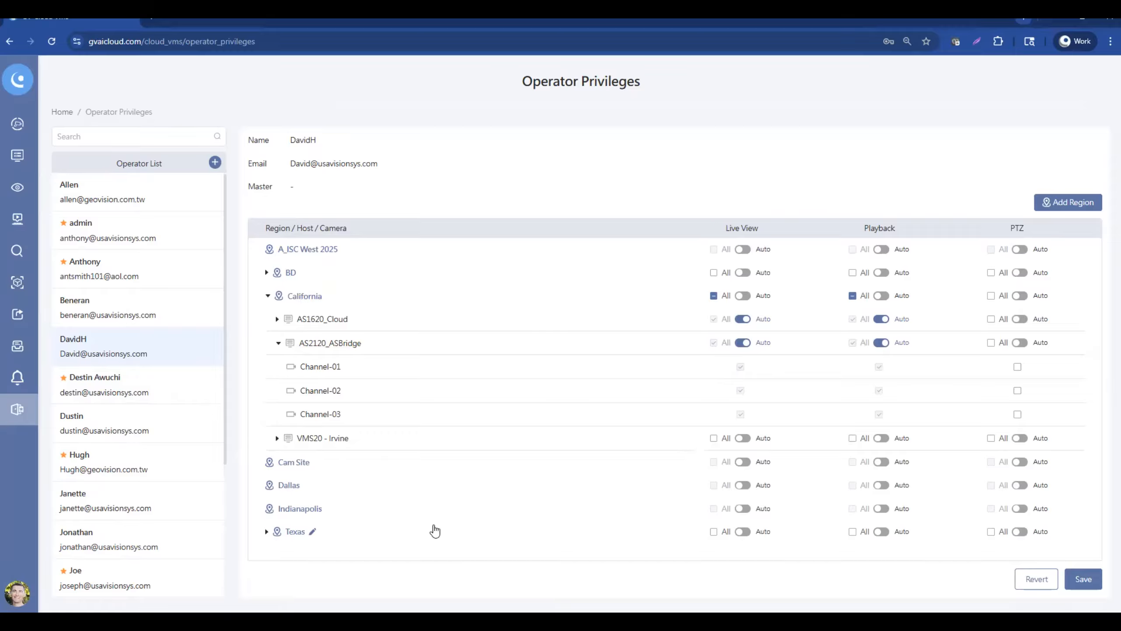
Enable Auto for Live View and Playback on the Texas region and save the operator's privileges.
click(743, 532)
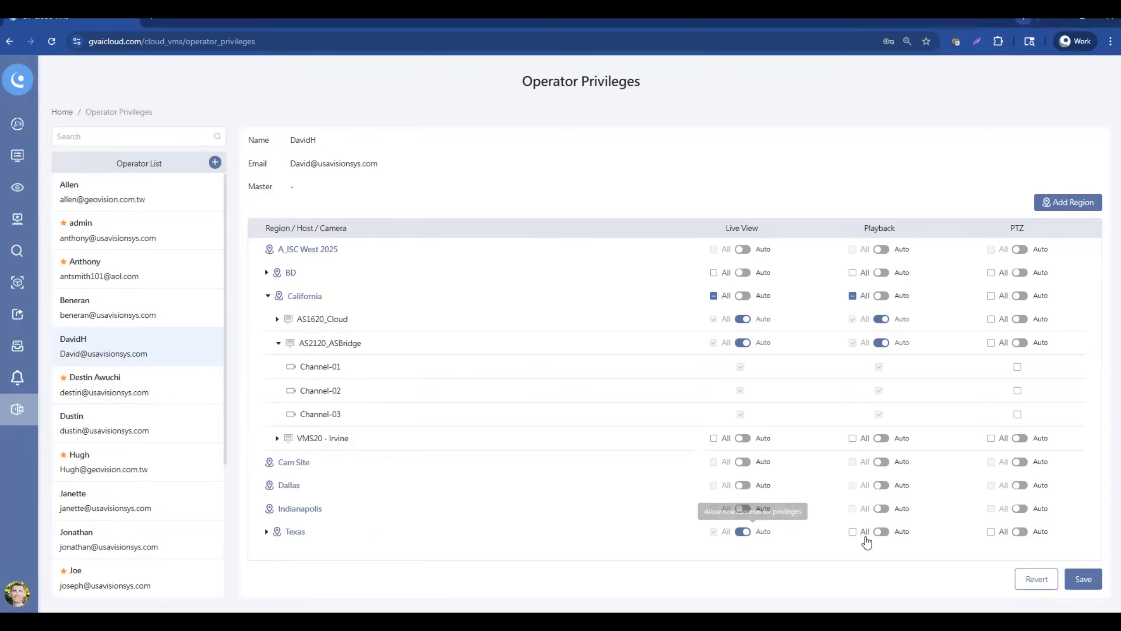
click(881, 532)
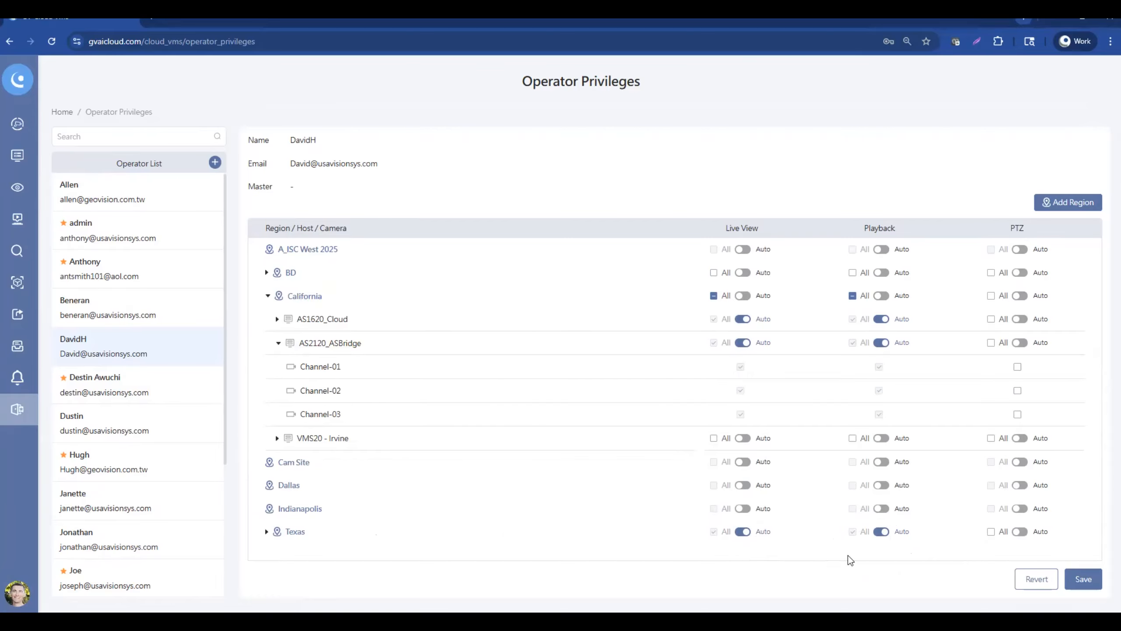
click(1097, 583)
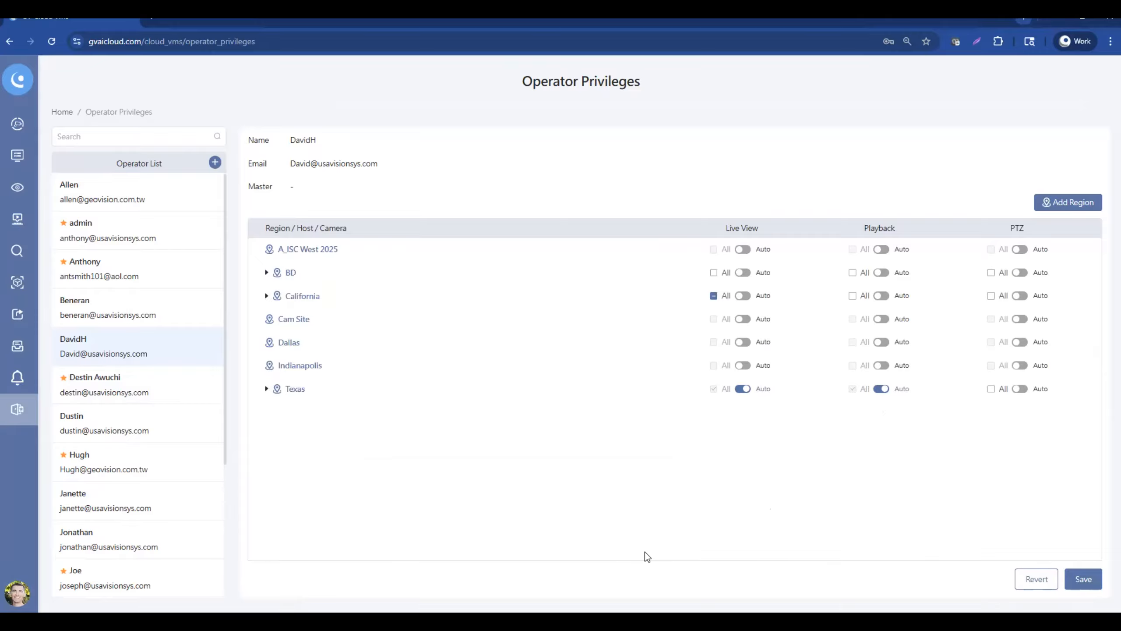
View the Live Streaming page and return to the Home page.
click(16, 195)
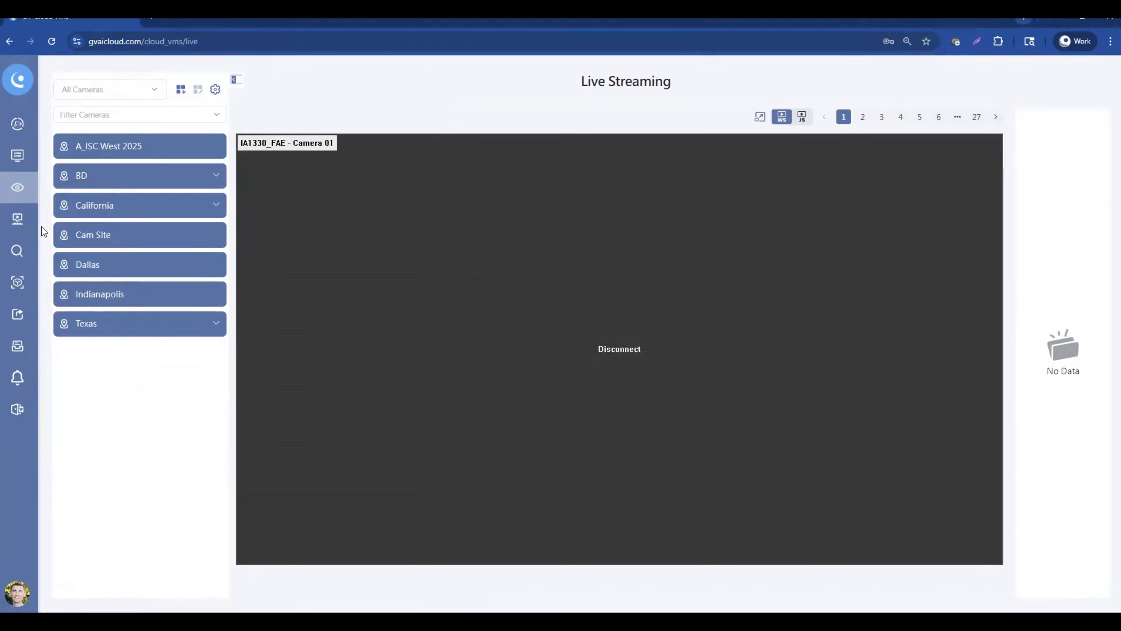
click(17, 123)
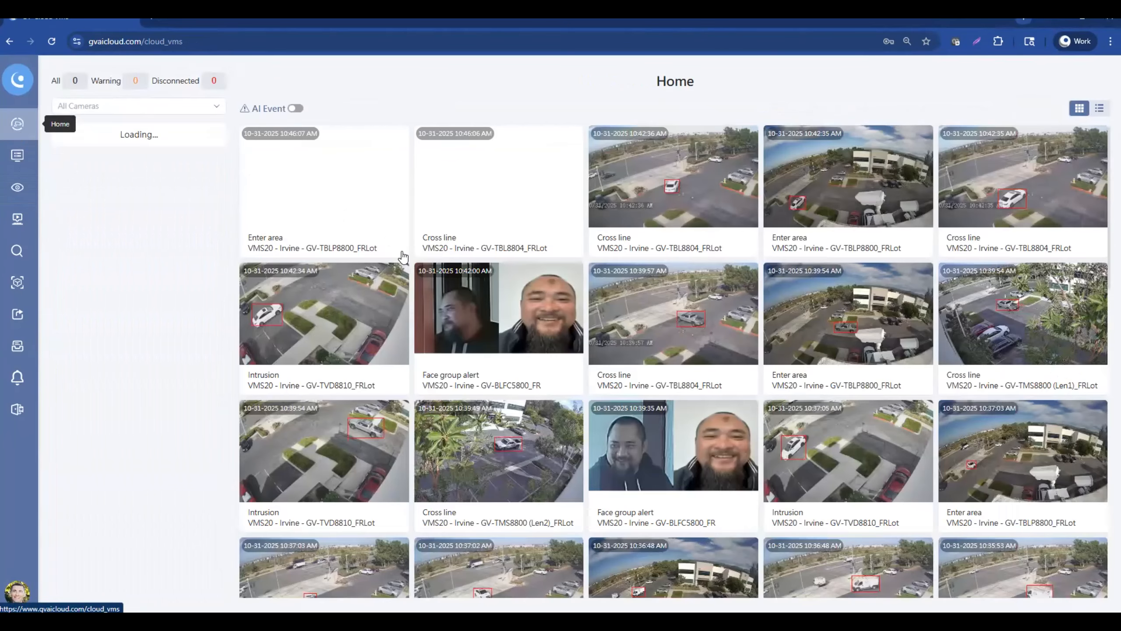